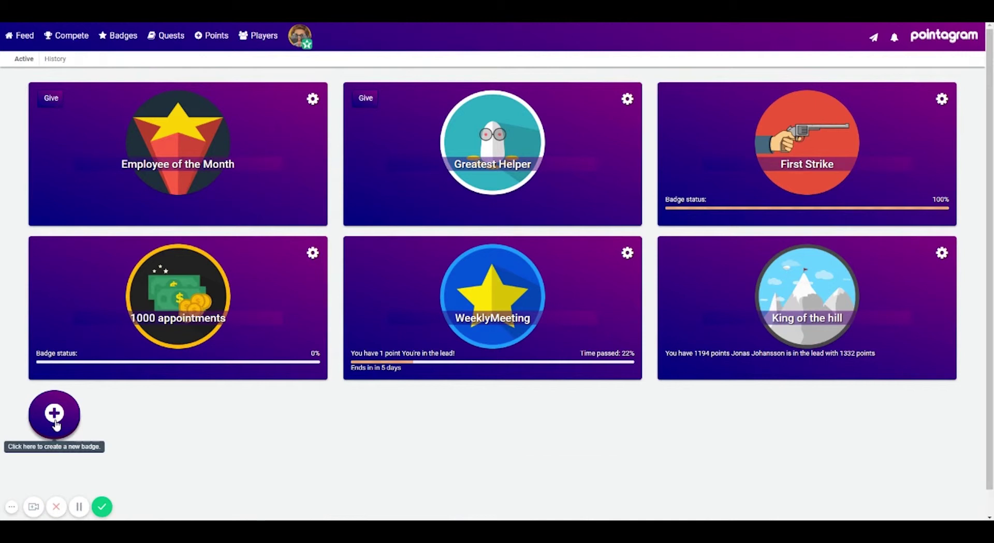
- Open the badge template gallery to start a new badge
click(54, 414)
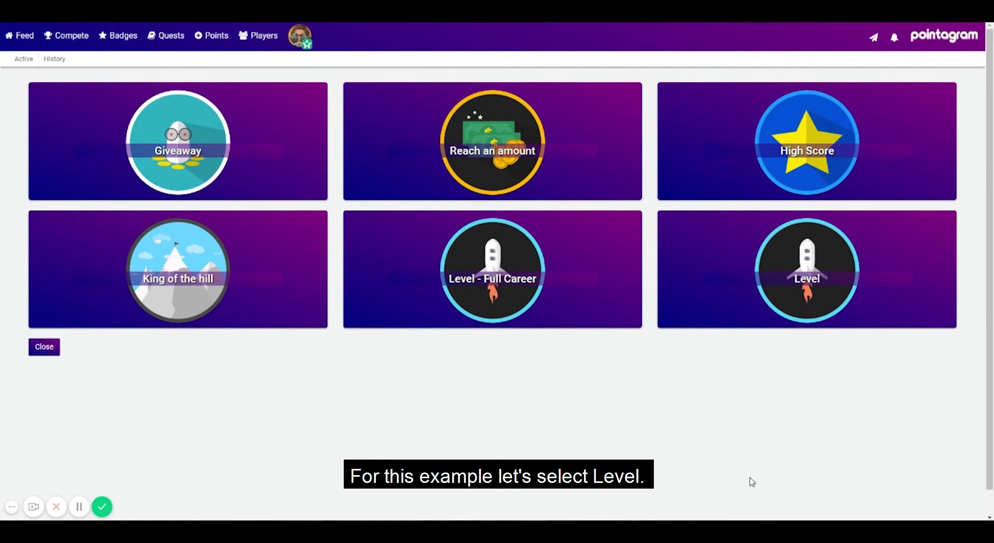
- Create a badge from the Level template and rename it 'Sales Levels'
click(802, 247)
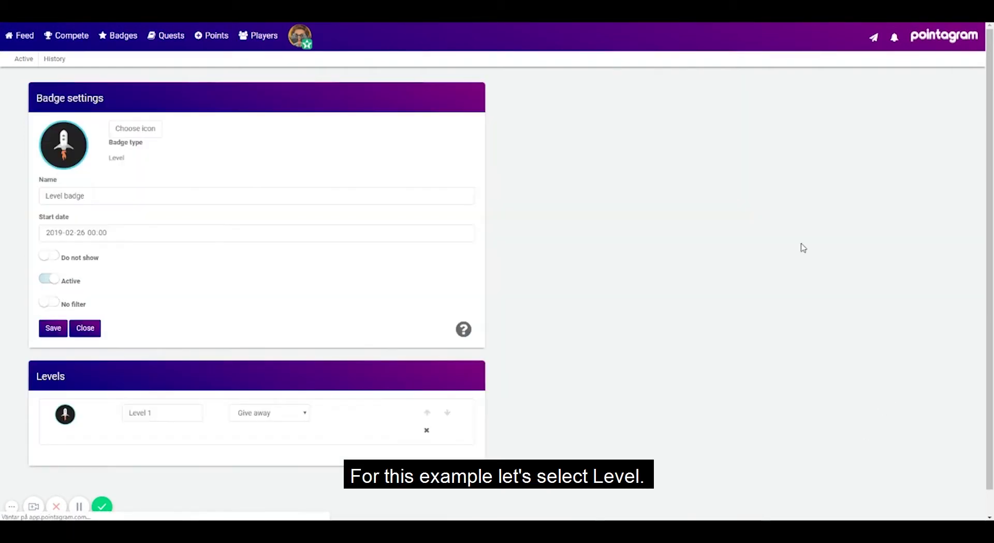
drag(125, 195, 30, 195)
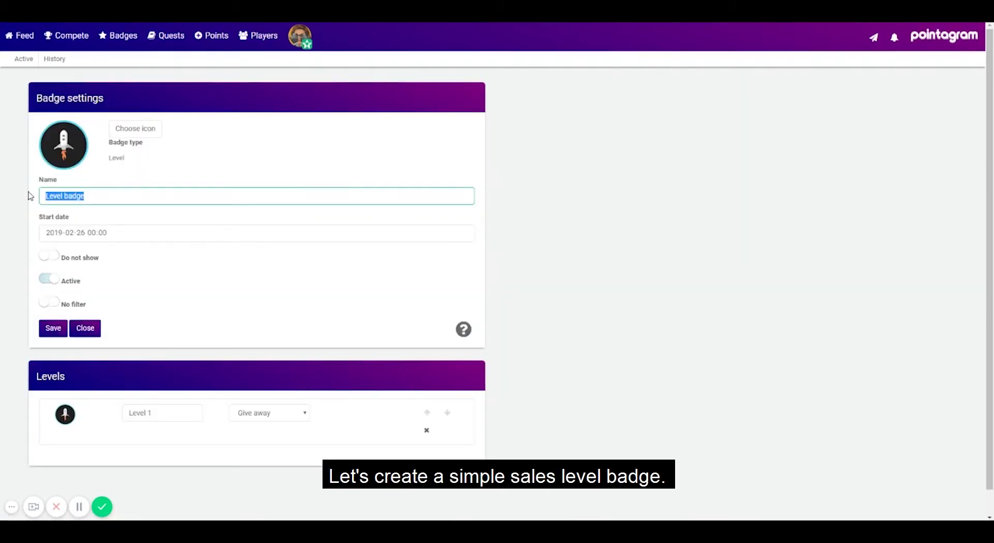
text(Sales)
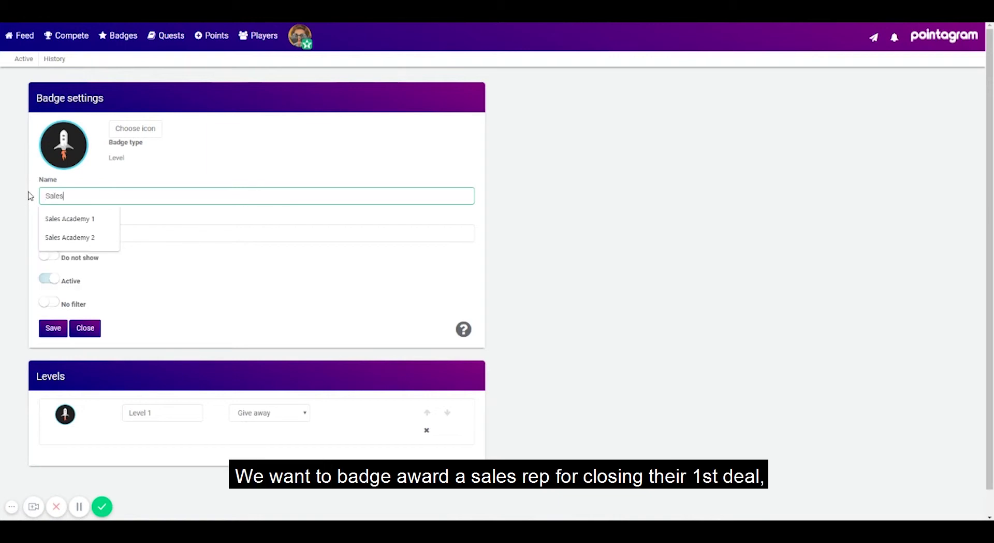
text( Levels)
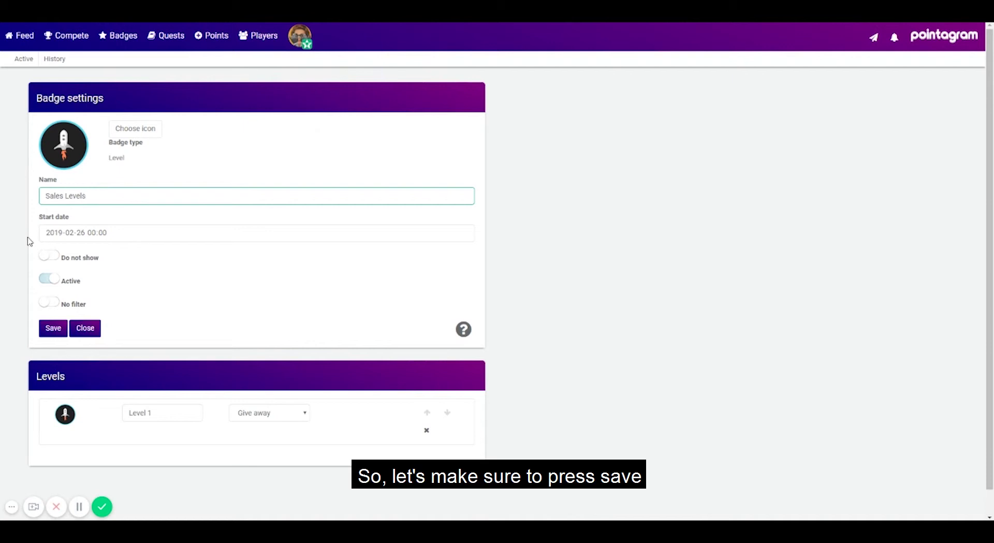
- Save the badge and name its first level 'First Strike' with a revolver picture
click(43, 330)
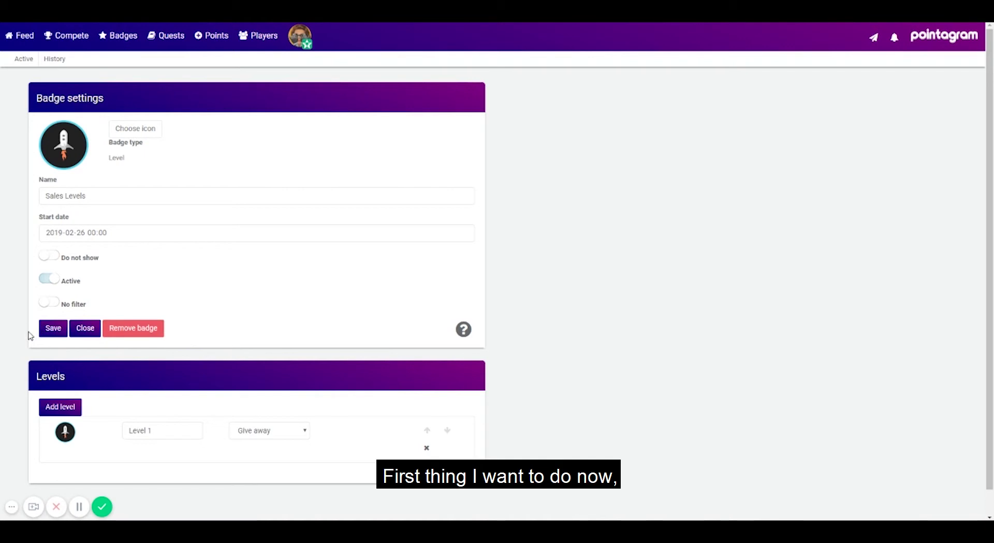
scroll(30, 336, down, 1)
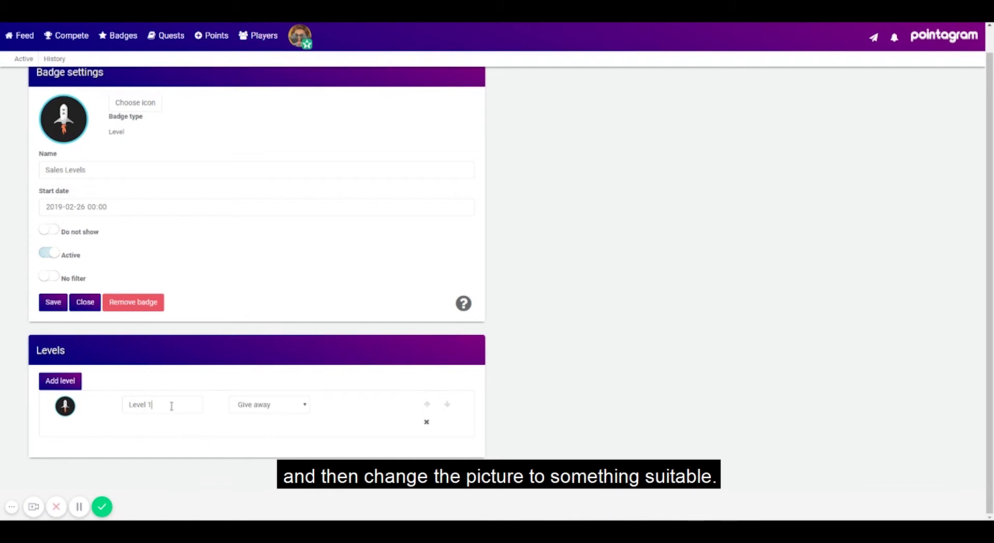
drag(171, 405, 93, 401)
text(Firs)
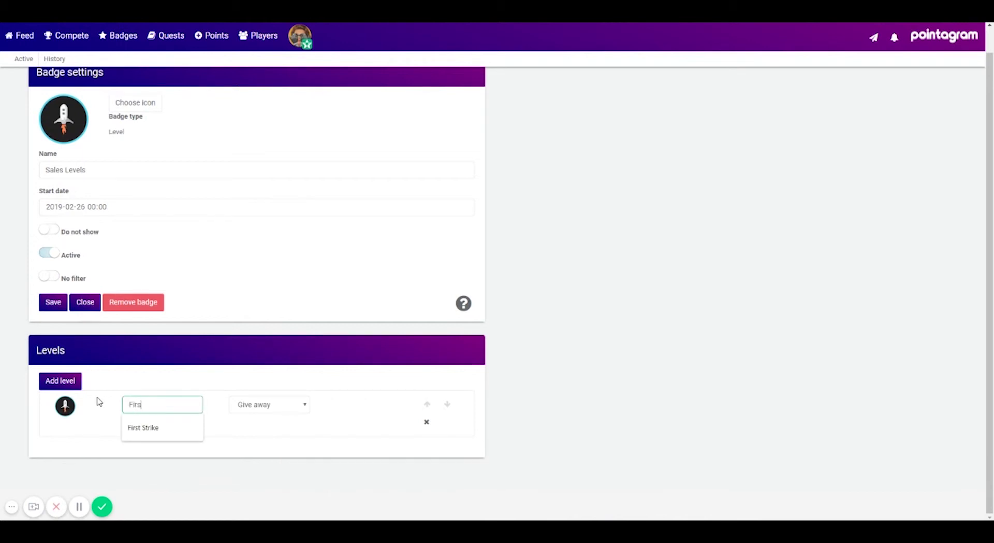
text(t Strike)
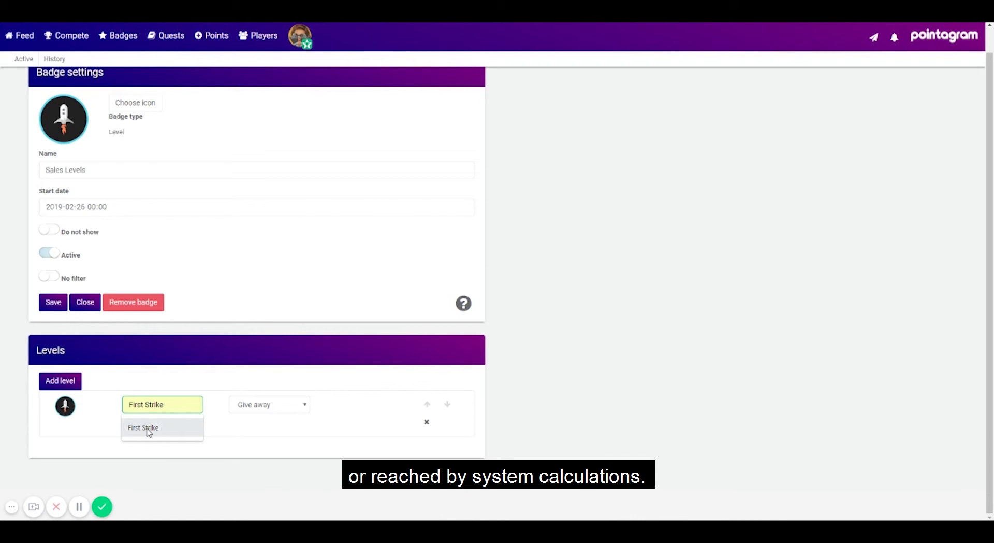
click(146, 428)
click(66, 406)
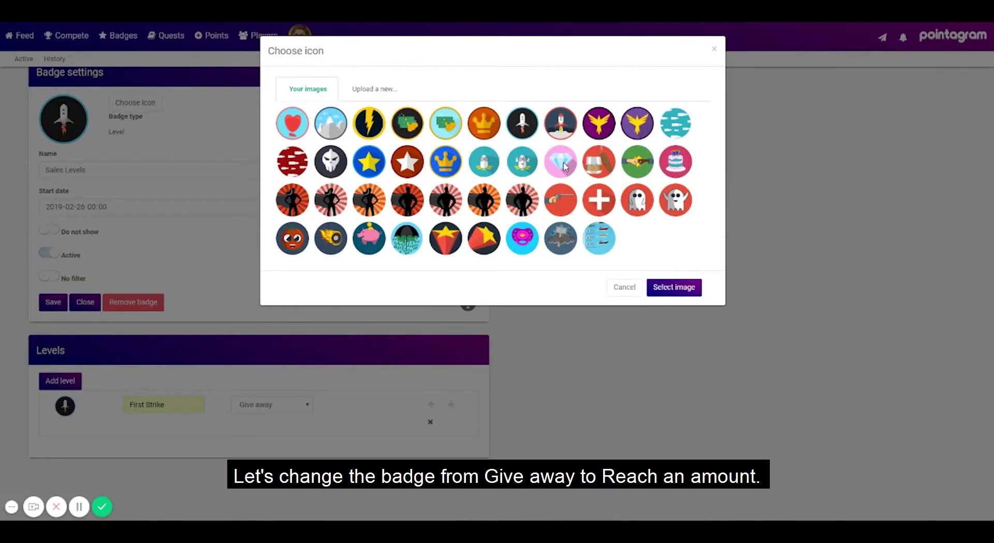
click(562, 202)
click(671, 288)
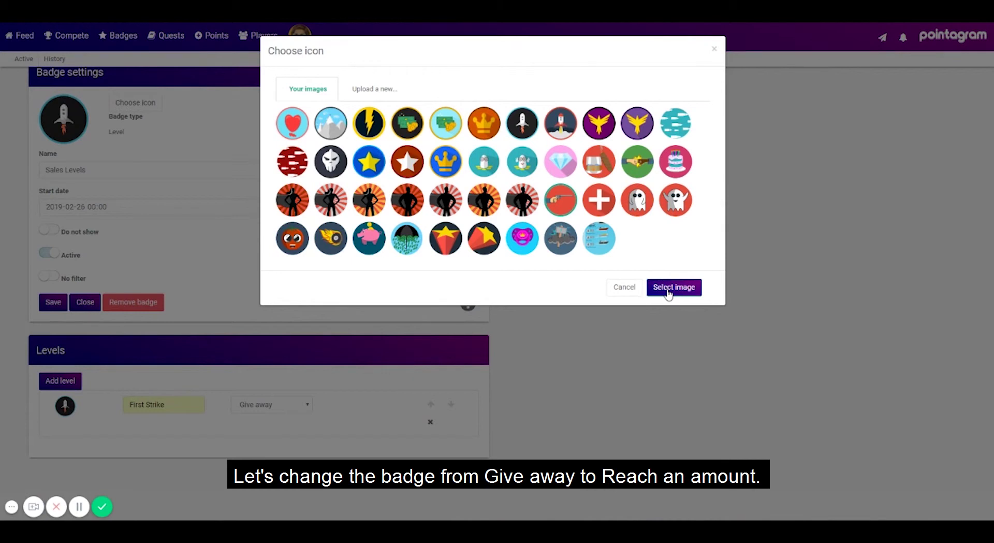
- Award First Strike on reaching 1 transaction in the Sales series
click(291, 405)
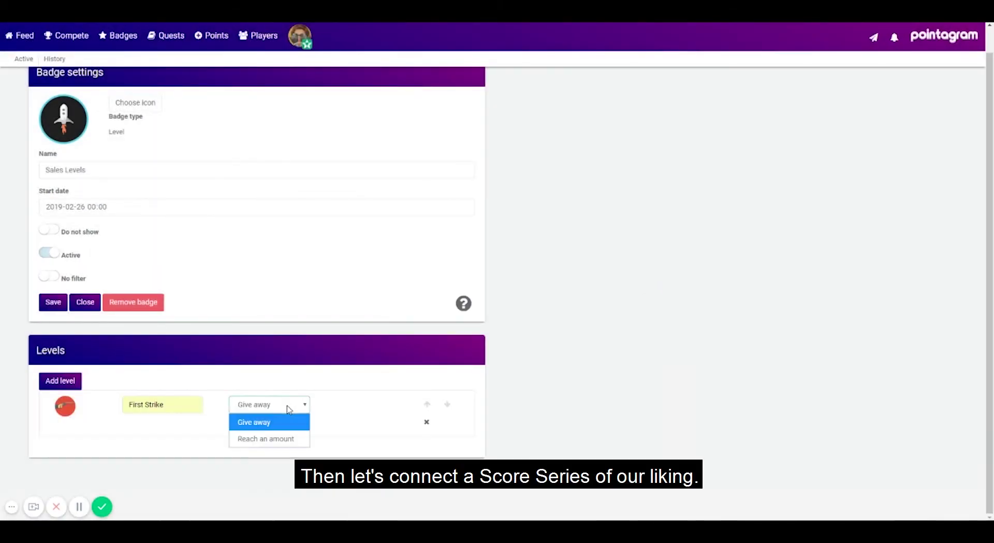
click(273, 438)
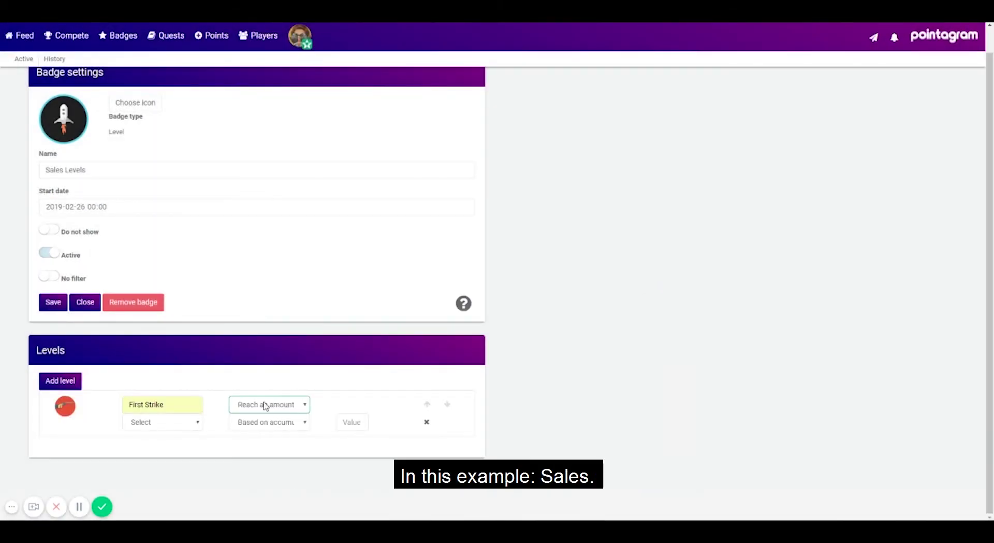
click(183, 424)
click(155, 338)
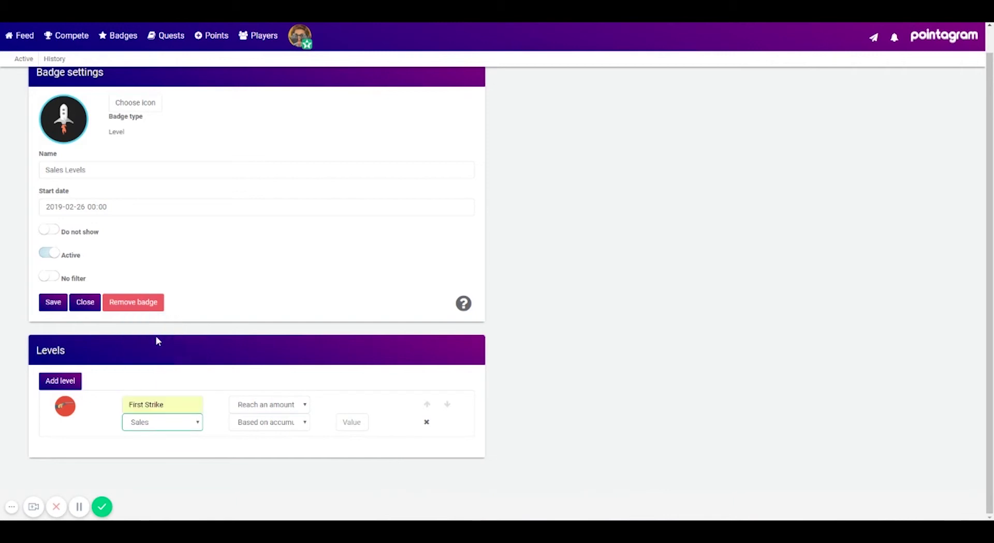
click(271, 424)
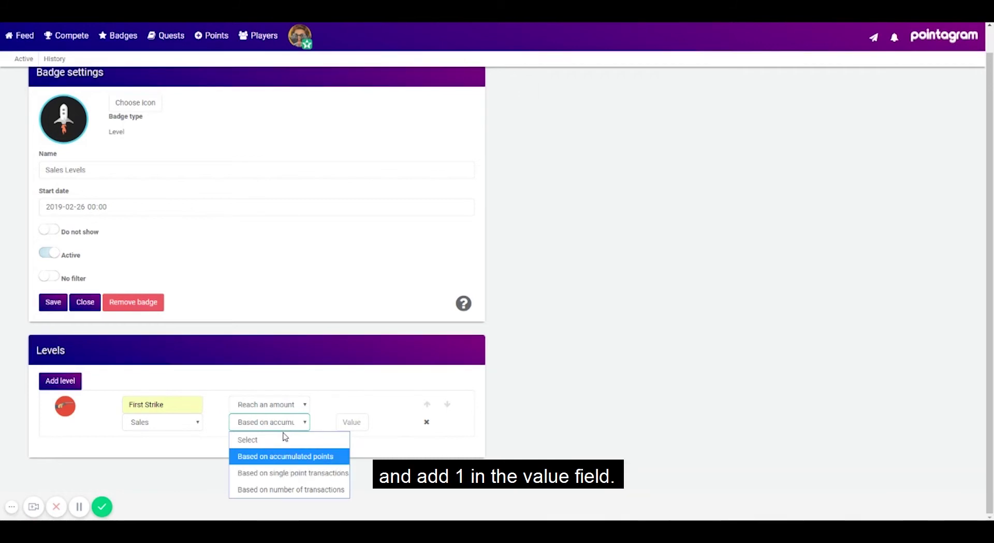
click(285, 487)
click(353, 422)
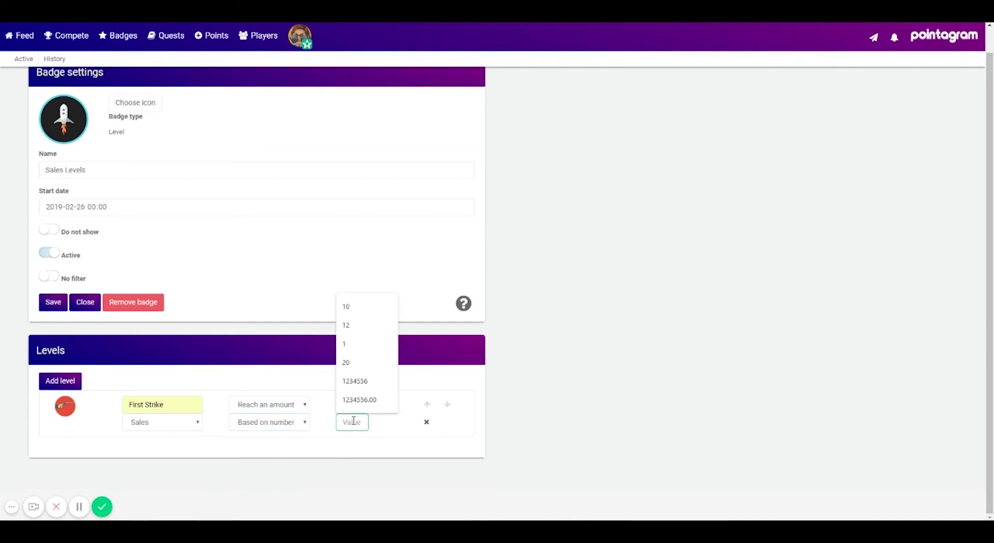
text(1)
click(566, 412)
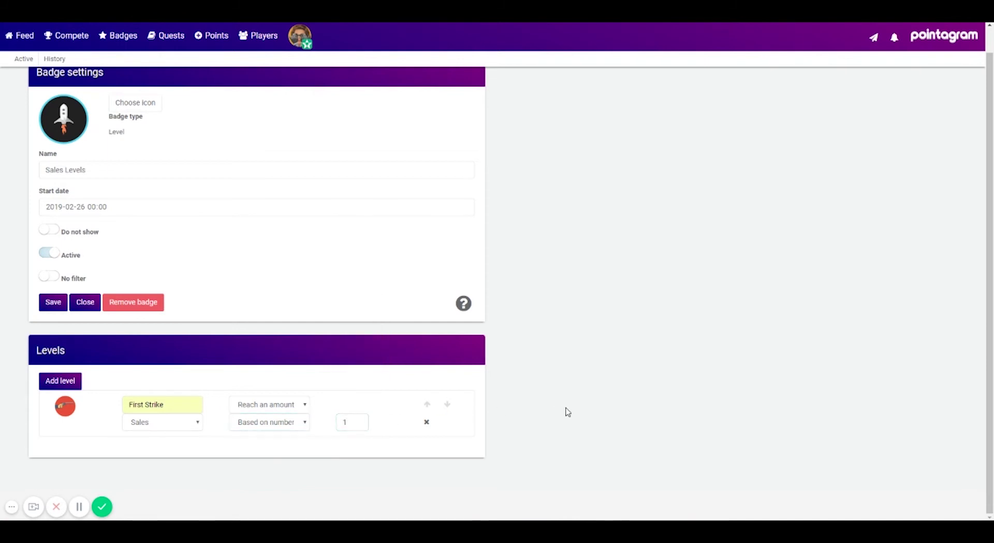
- Add a second level 'Deal no 5' at 5 sales with a lightning icon
click(71, 382)
scroll(129, 414, down, 1)
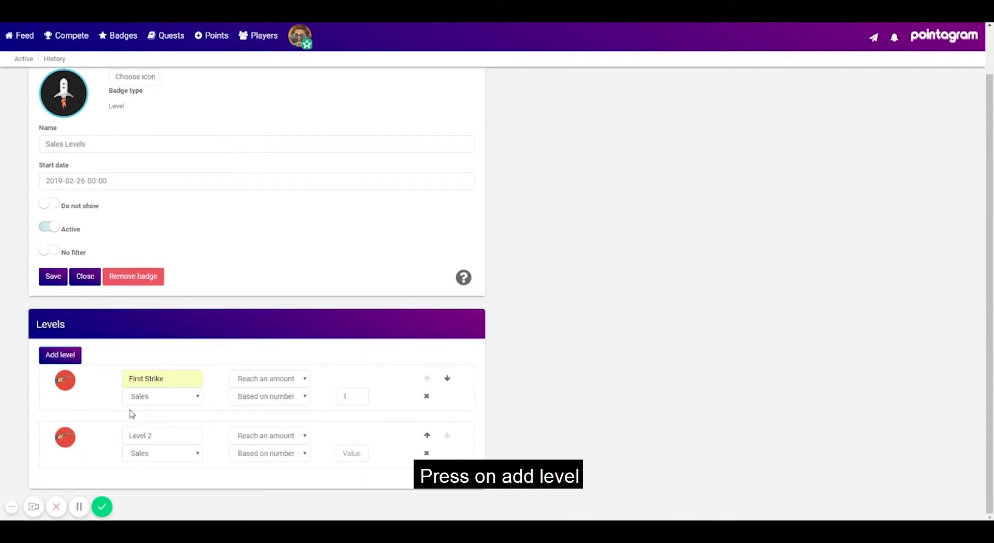
click(158, 435)
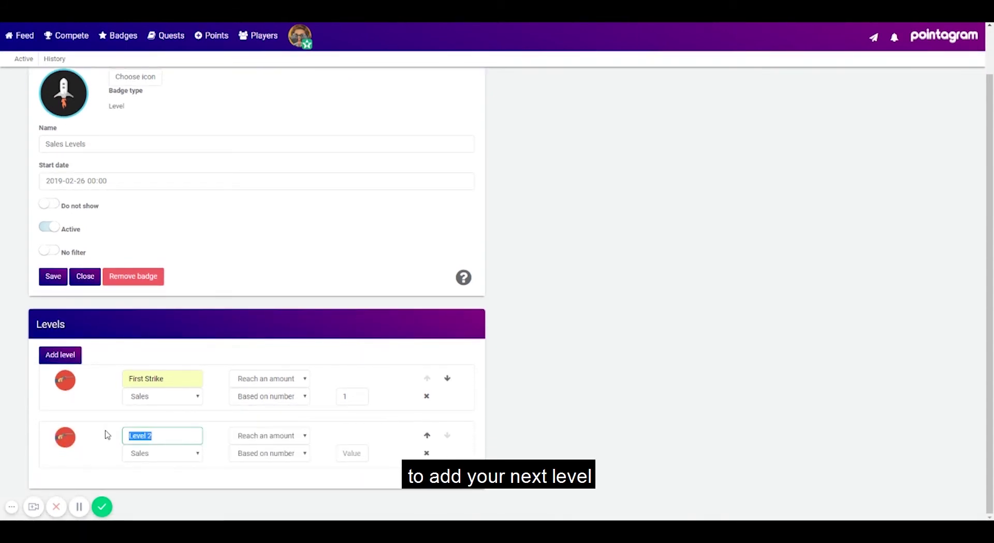
text(Deal no 5)
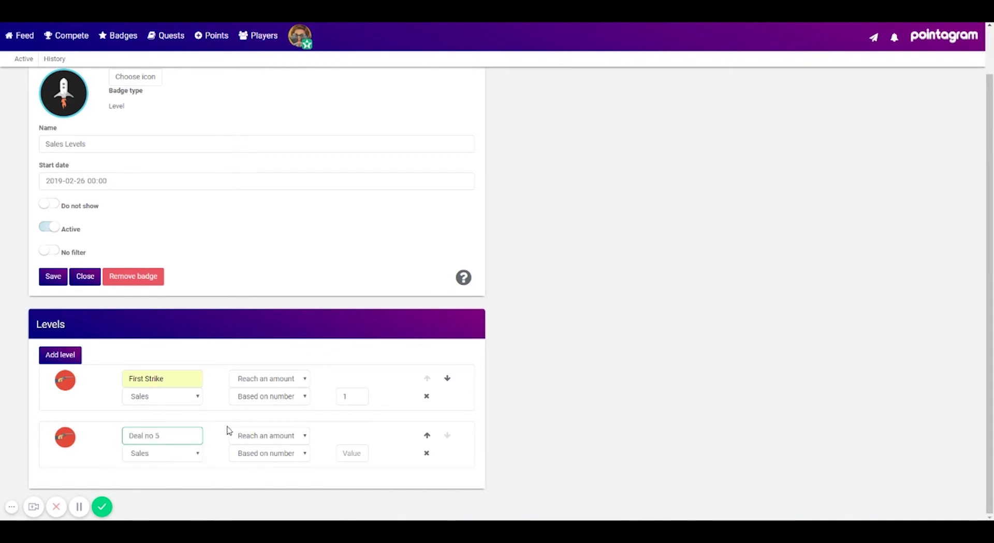
click(350, 453)
text(5)
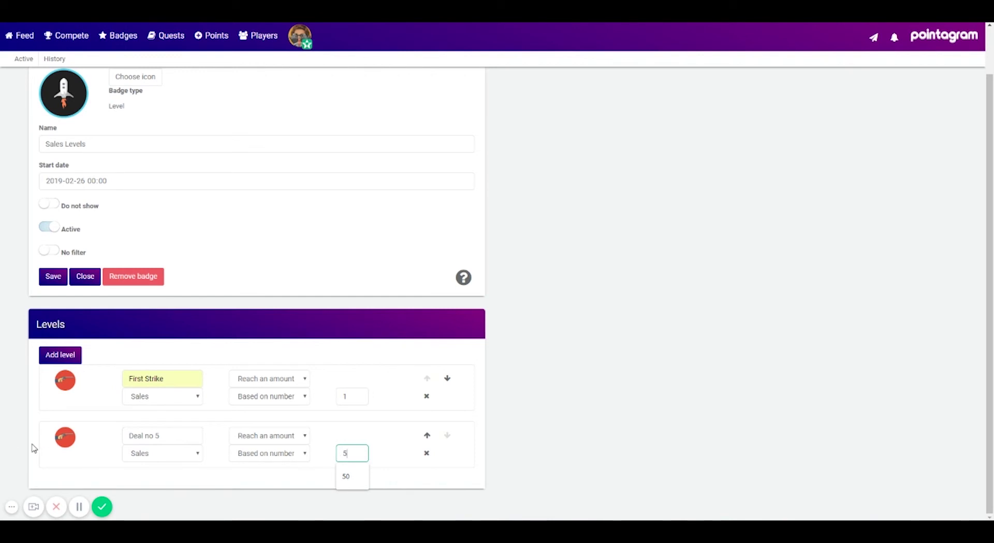
click(66, 436)
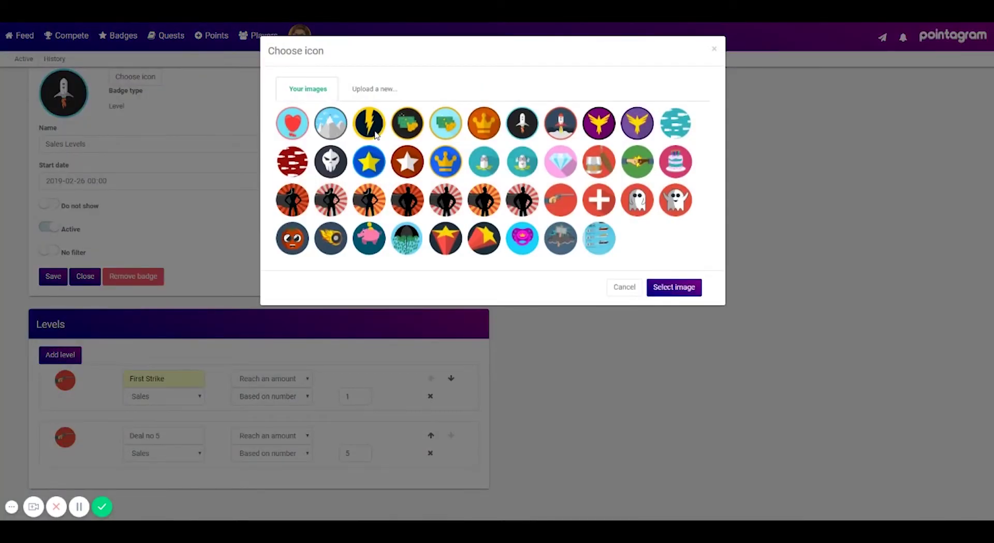
click(376, 131)
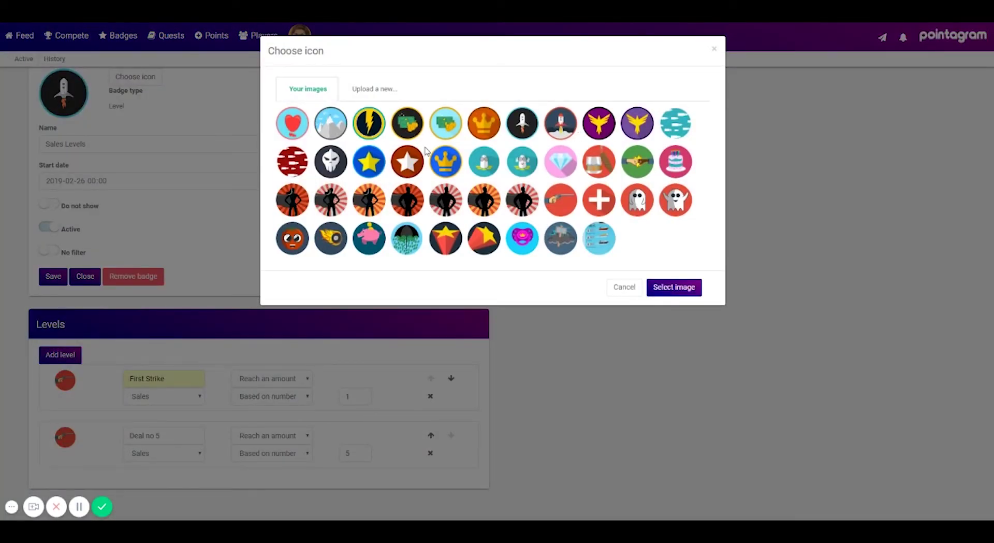
click(661, 286)
- Add a third level 'Deal no 20' at 20 sales with a blue crown icon
click(60, 354)
scroll(122, 437, down, 1)
click(125, 436)
text(Deal )
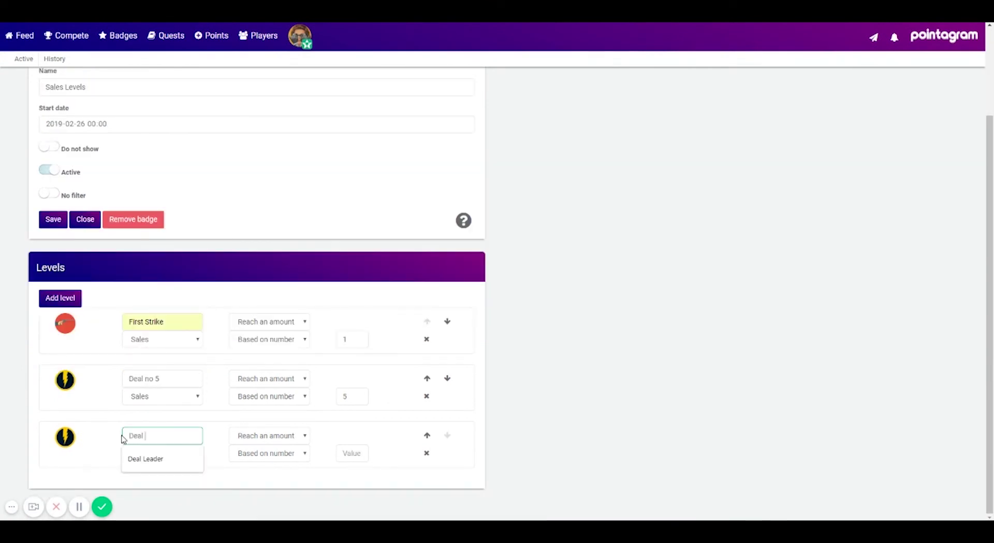
text(no 20)
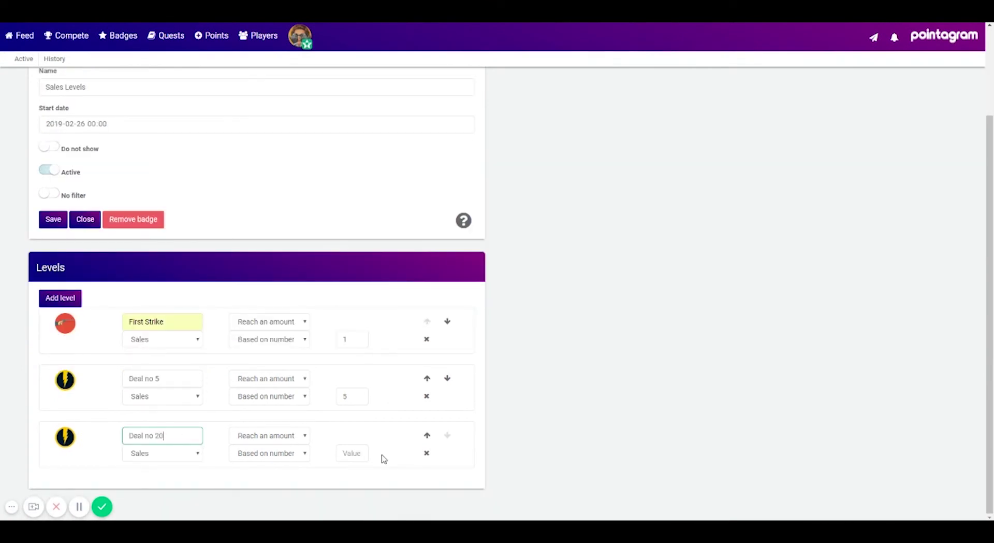
click(364, 453)
text(20)
click(65, 437)
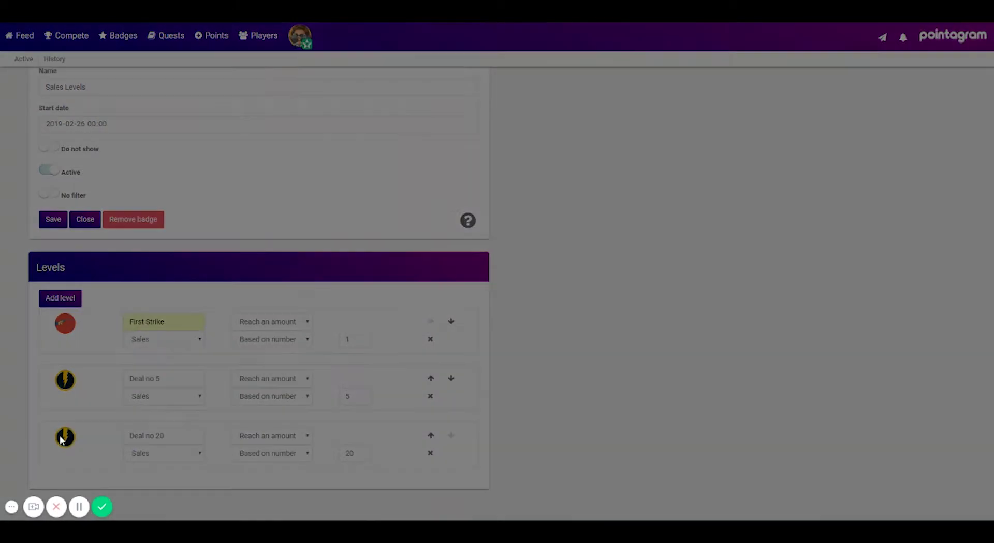
click(658, 291)
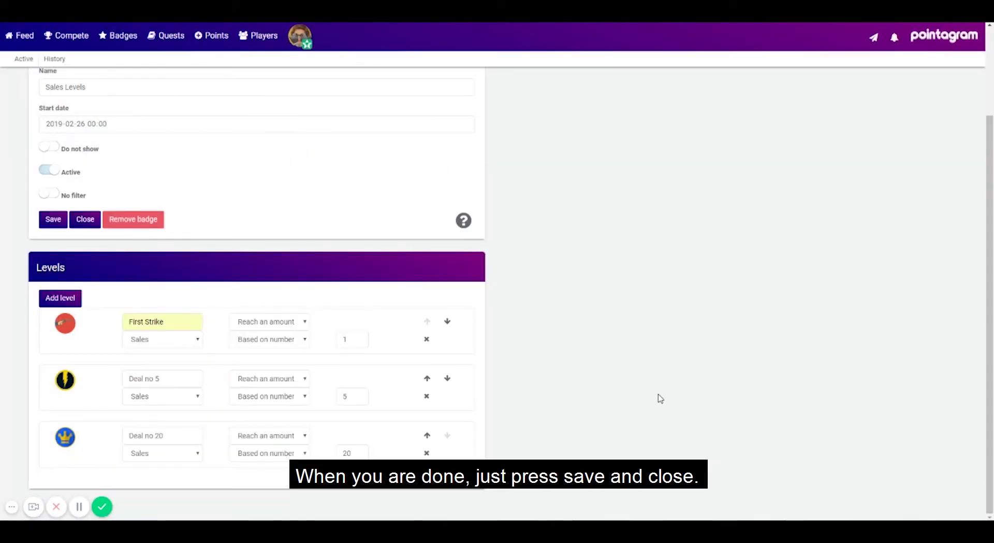
- Save and close the Sales Levels badge, add 3 own Sales points, then view the Feed
click(55, 224)
click(83, 221)
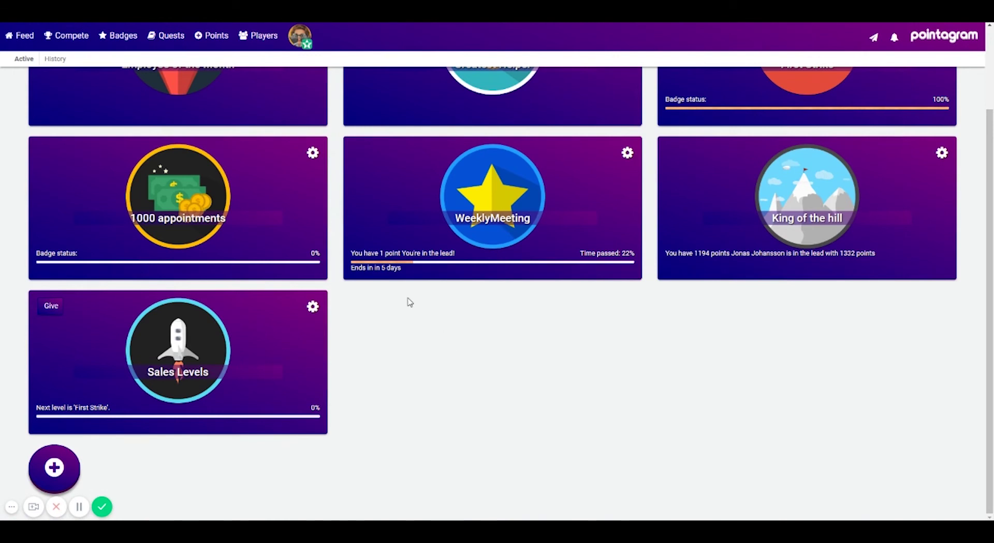
click(217, 42)
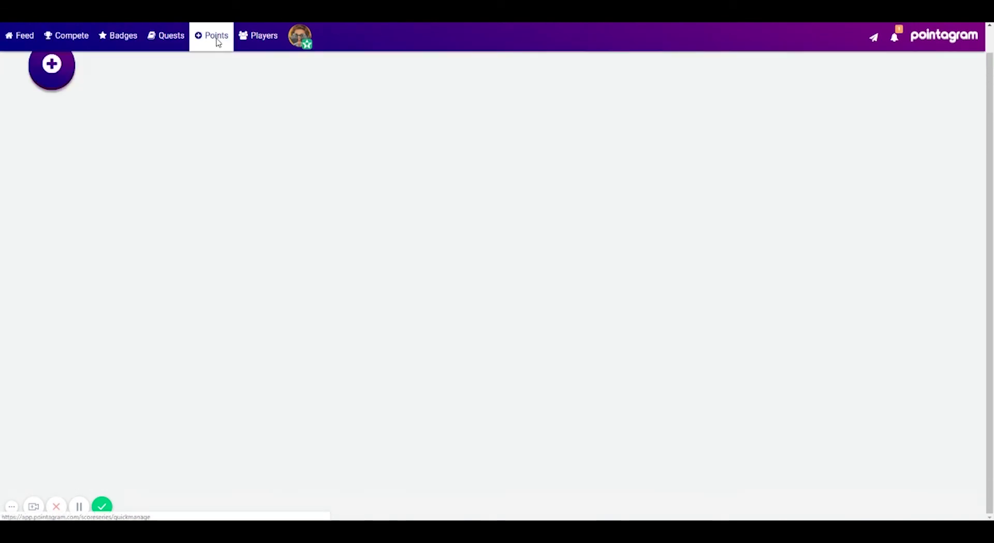
click(145, 107)
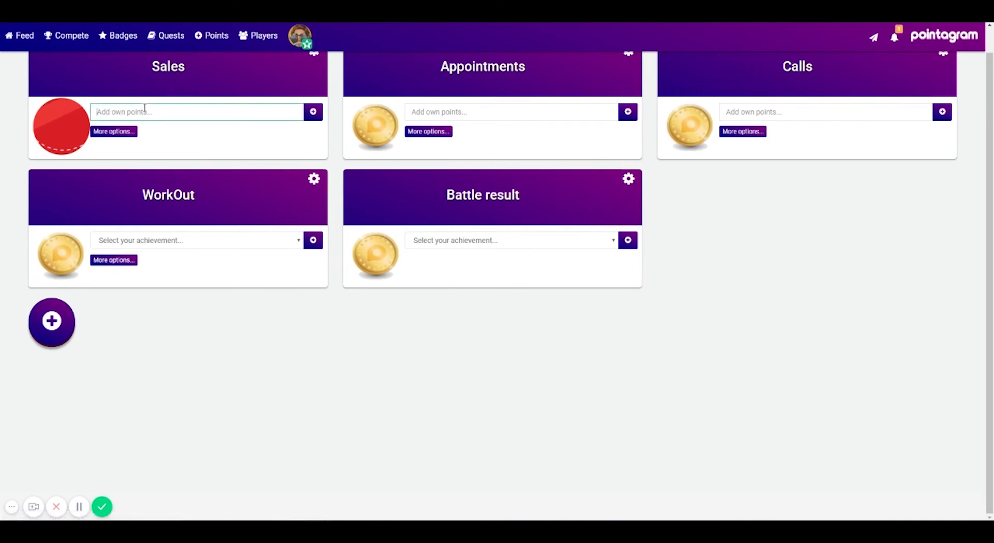
text(3)
click(313, 111)
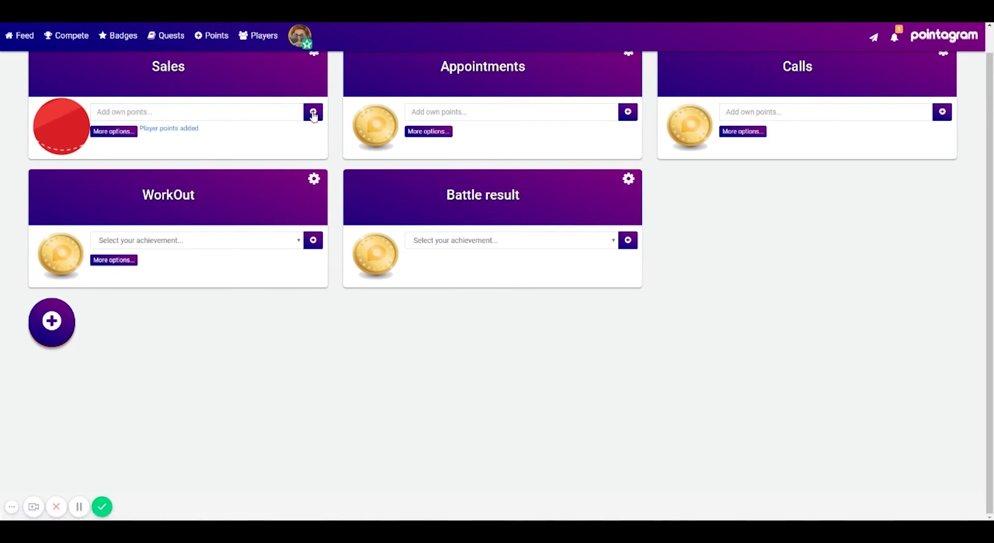
click(19, 35)
scroll(45, 57, down, 3)
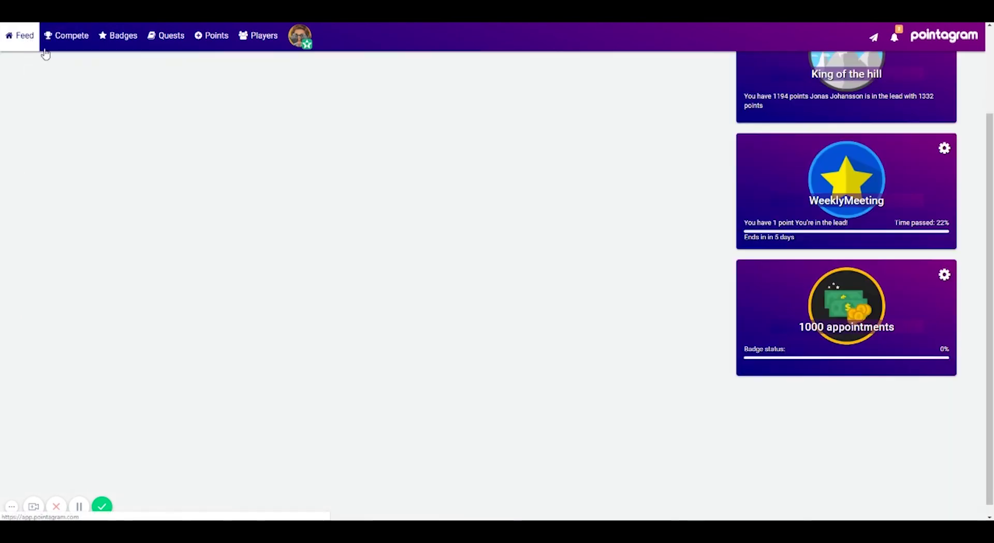